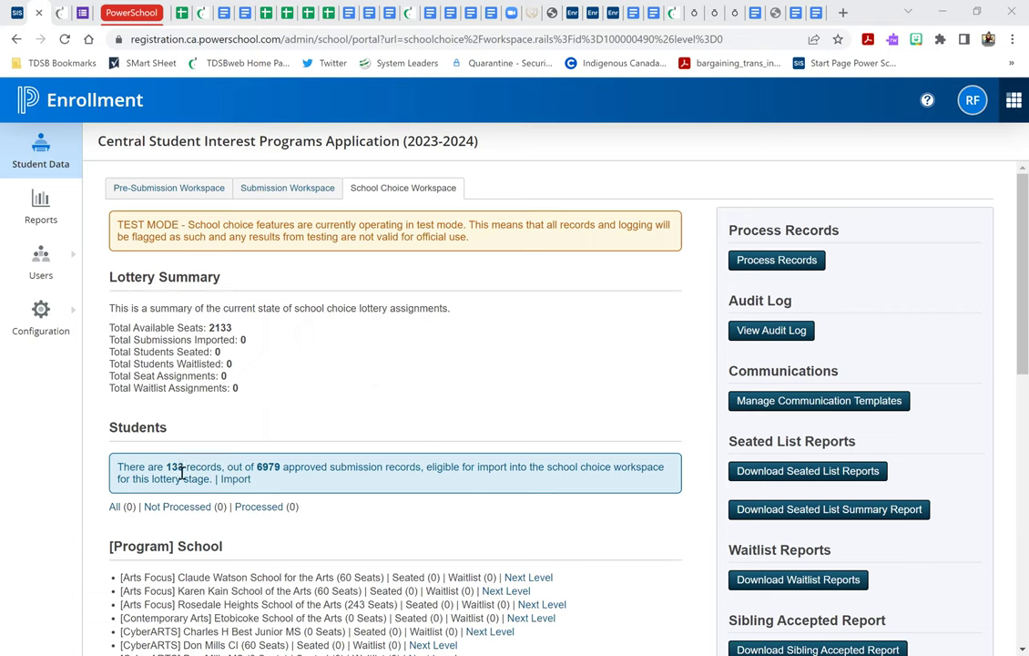
- Run and confirm the Students import, processing all 133 records with 0 skipped
click(234, 479)
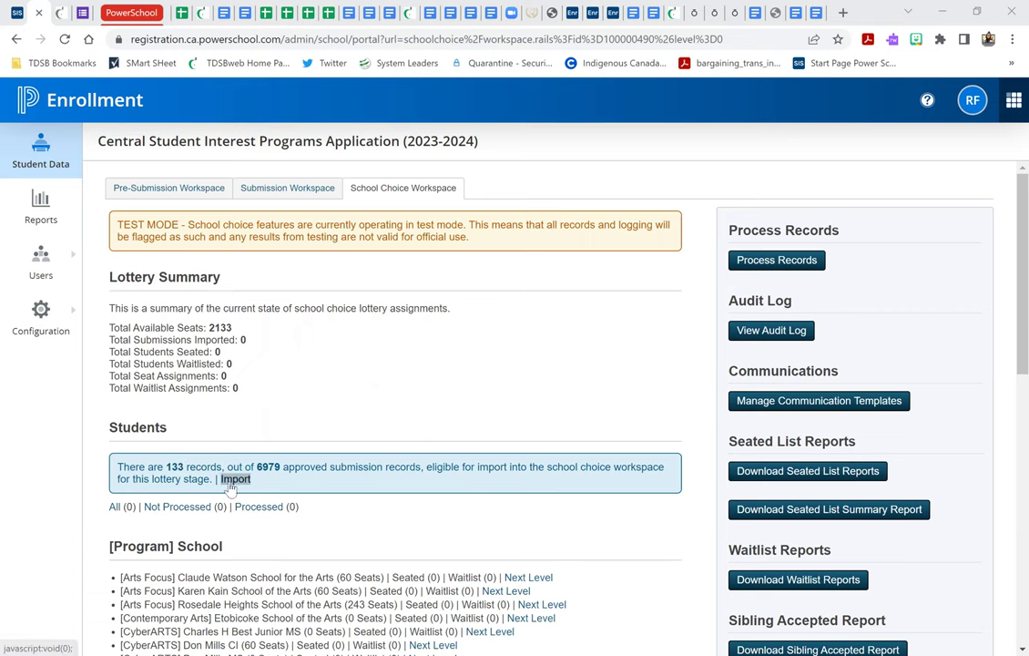
key(Return)
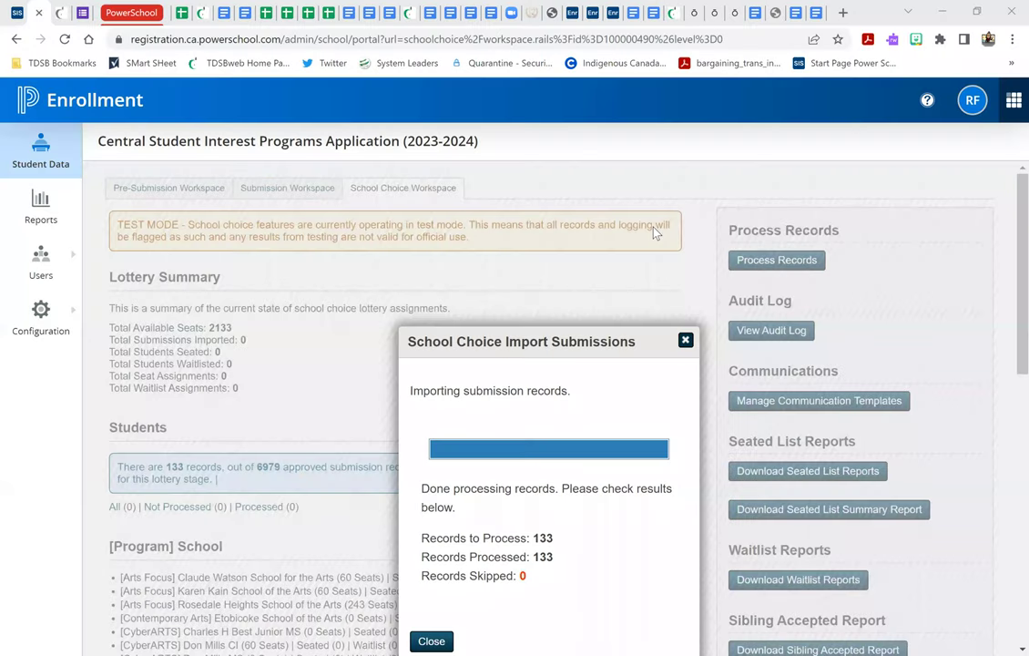
- Run Process Records on the imported records, seating 126 students and waitlisting 26
click(431, 641)
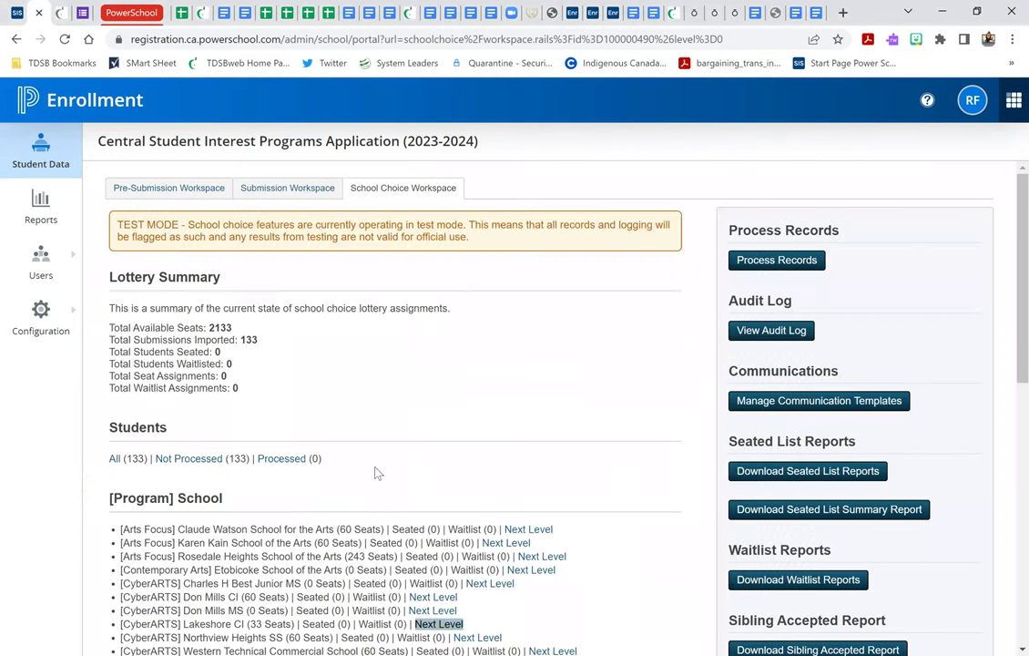
click(736, 262)
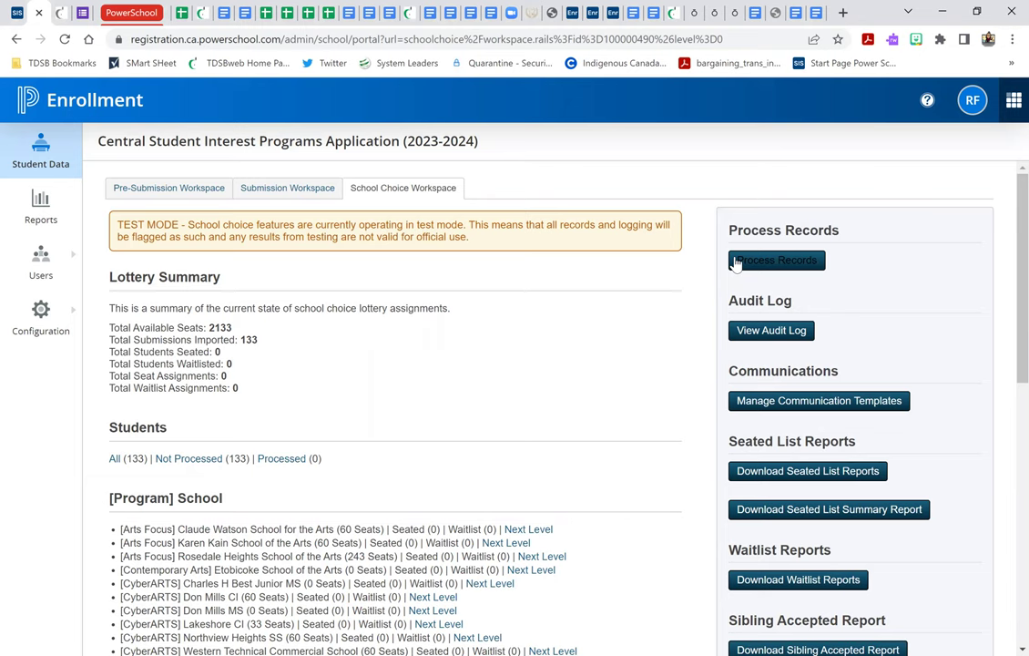
click(736, 263)
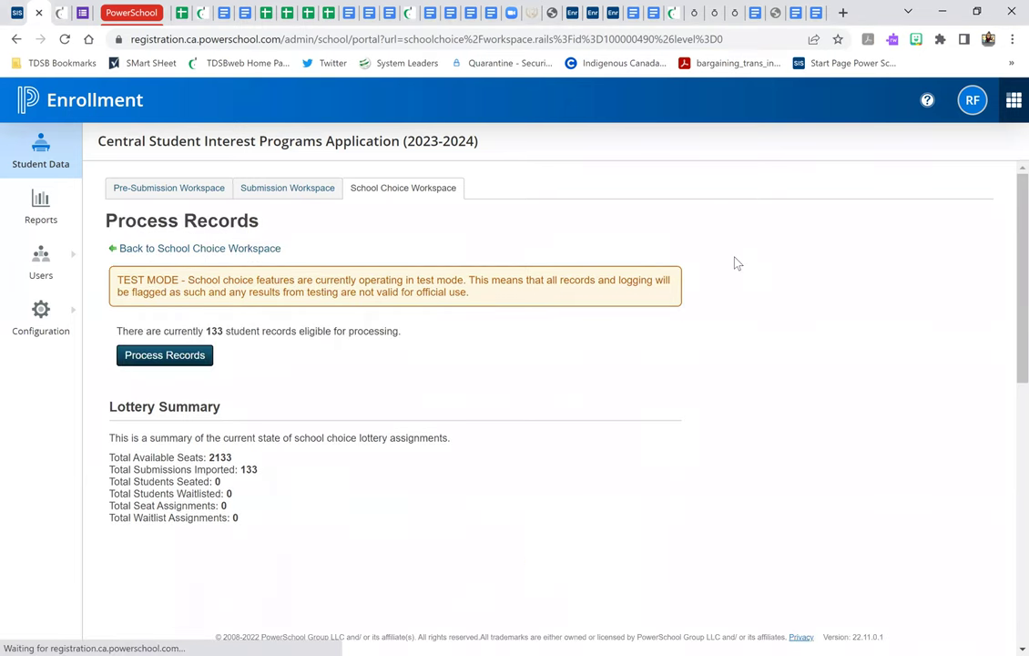
click(164, 355)
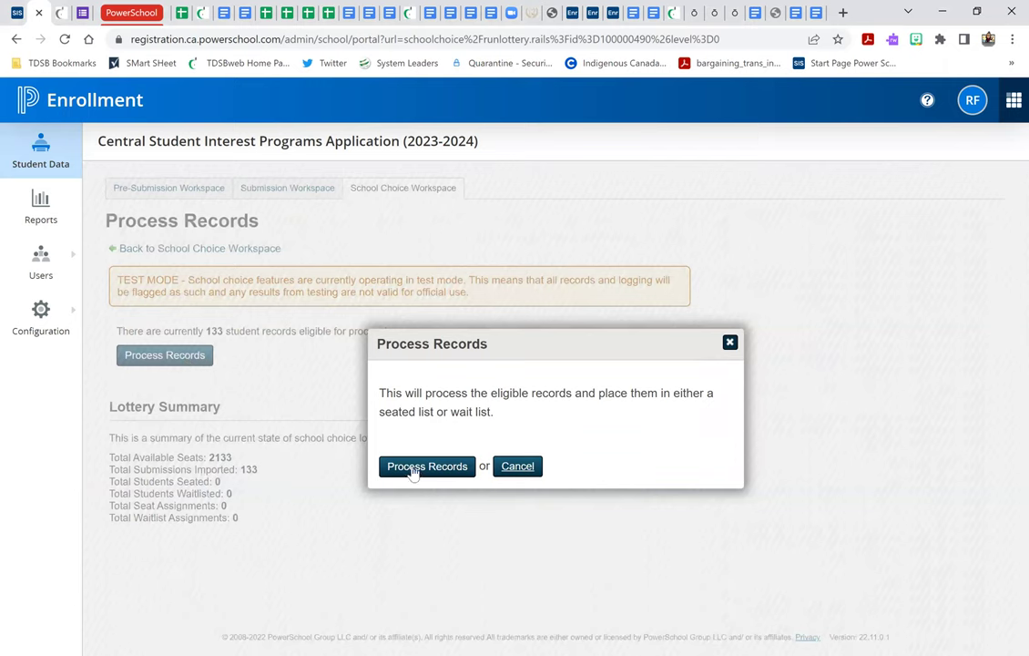
click(414, 467)
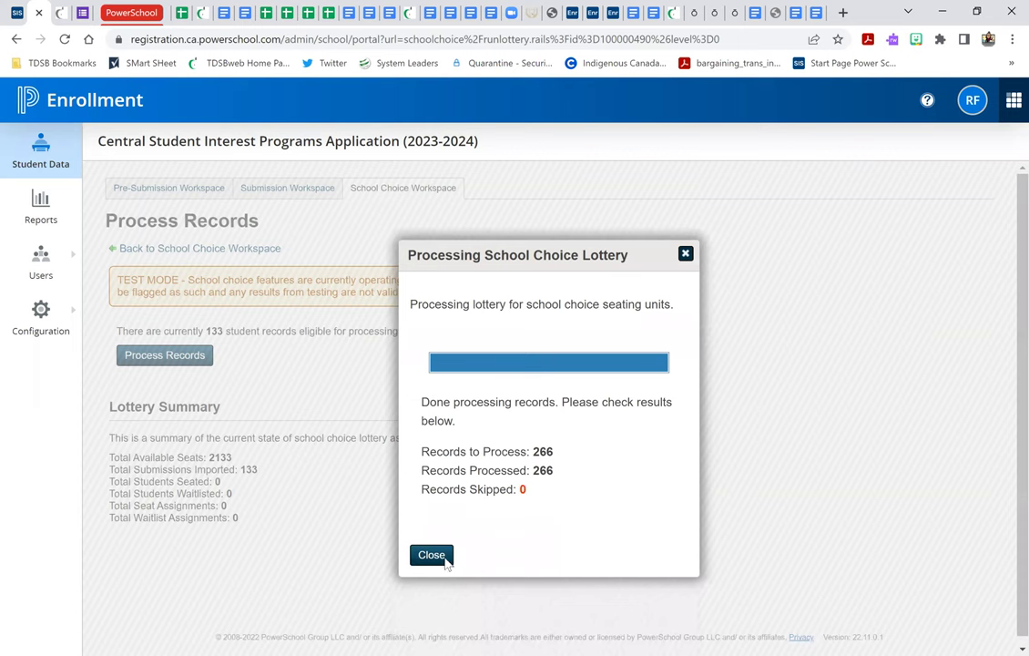
click(439, 555)
click(225, 250)
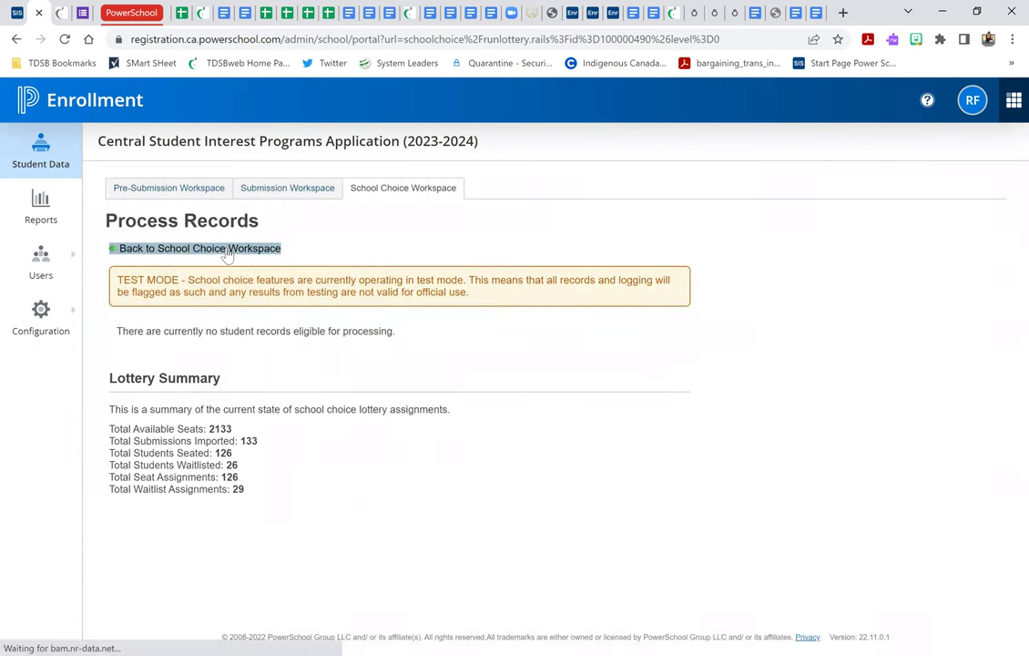
- Go back to the School Choice Workspace and open the [Visual Arts] Central Technical School row's next level
click(357, 427)
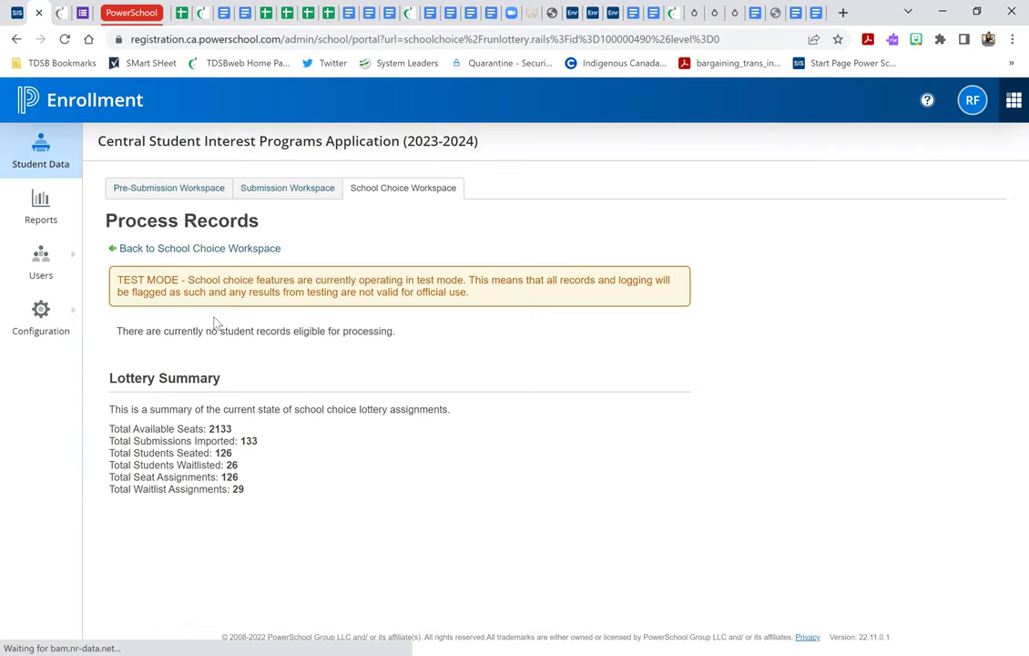
click(185, 248)
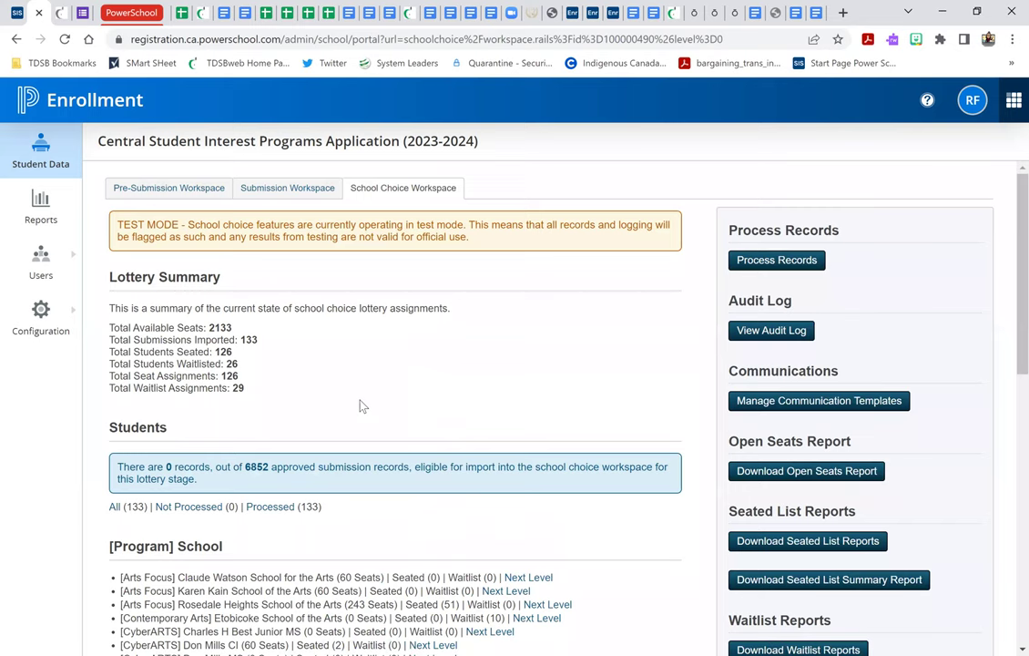
scroll(361, 405, down, 1)
scroll(273, 583, down, 9)
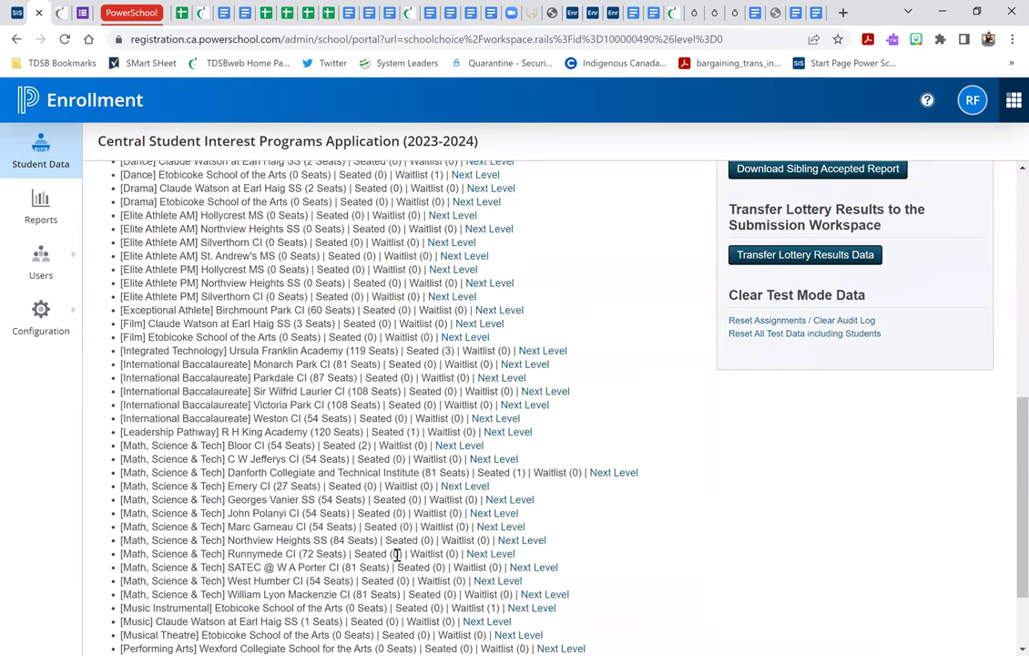
scroll(397, 555, down, 2)
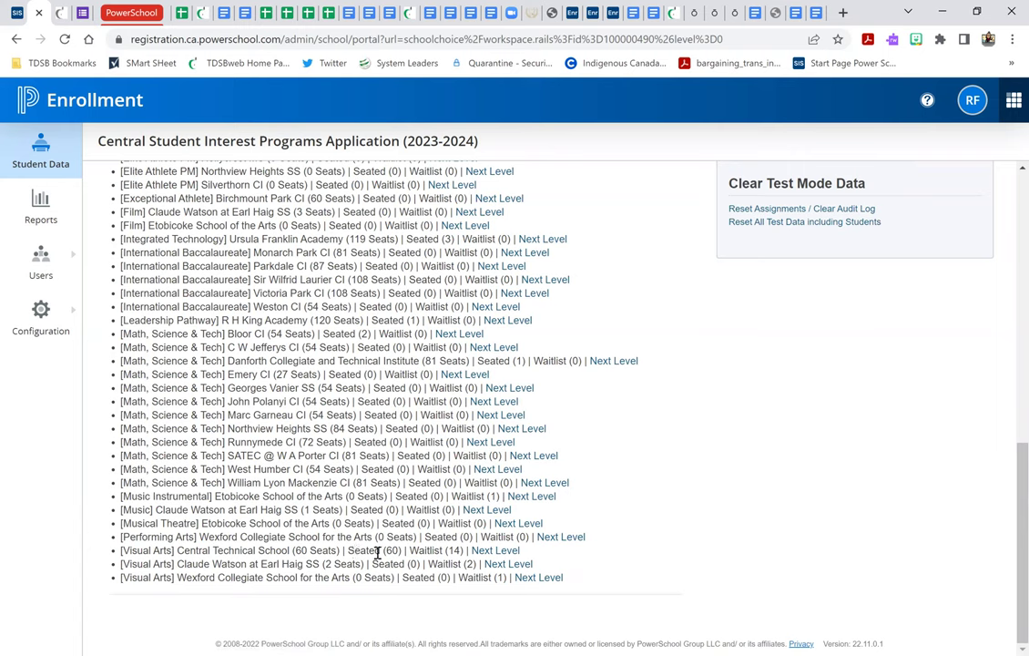
click(494, 551)
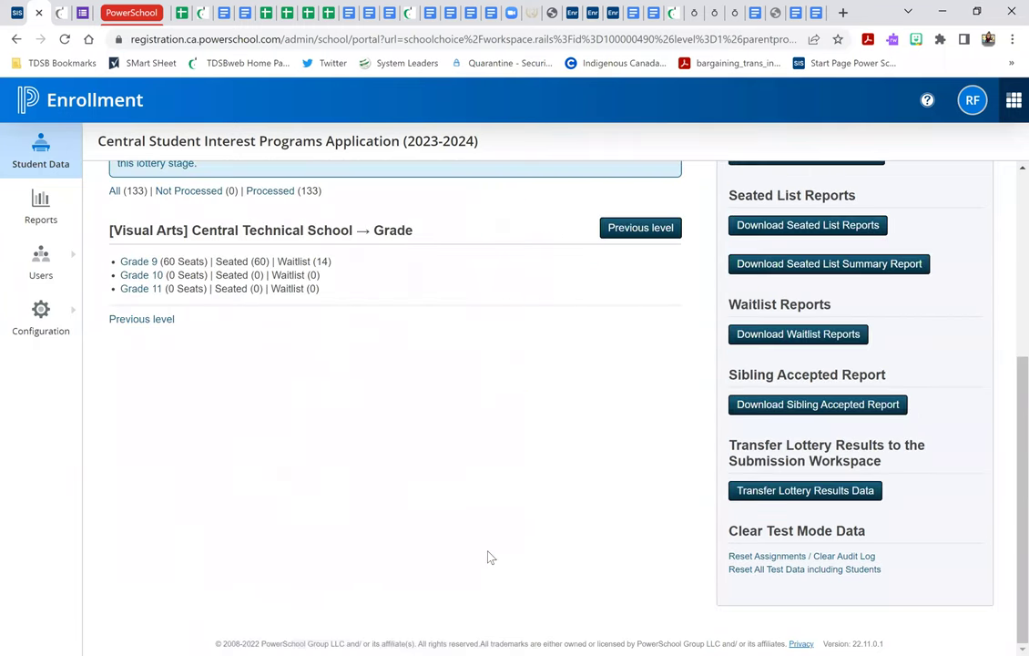
- Open Grade 9 and review the 60 Offered seated students and 14 waitlisted students
click(137, 262)
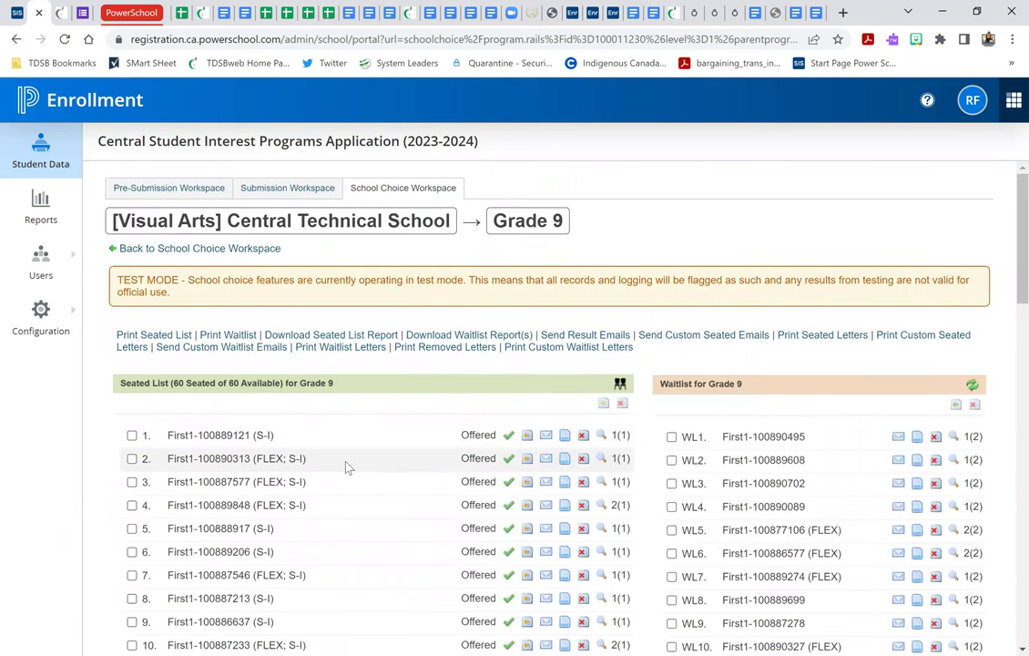
scroll(174, 331, down, 3)
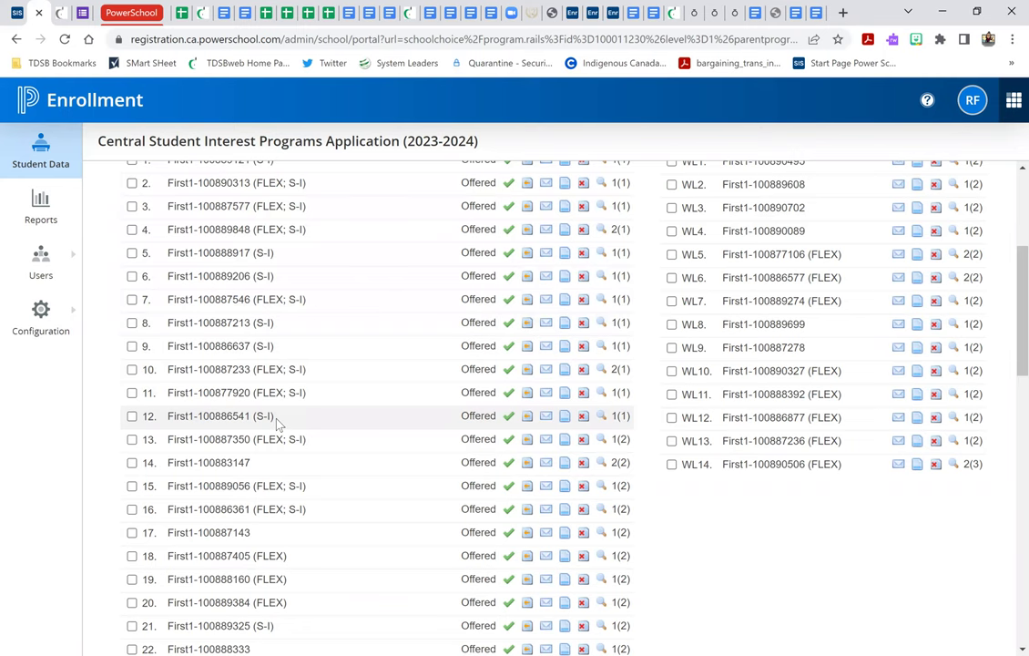
scroll(276, 459, down, 5)
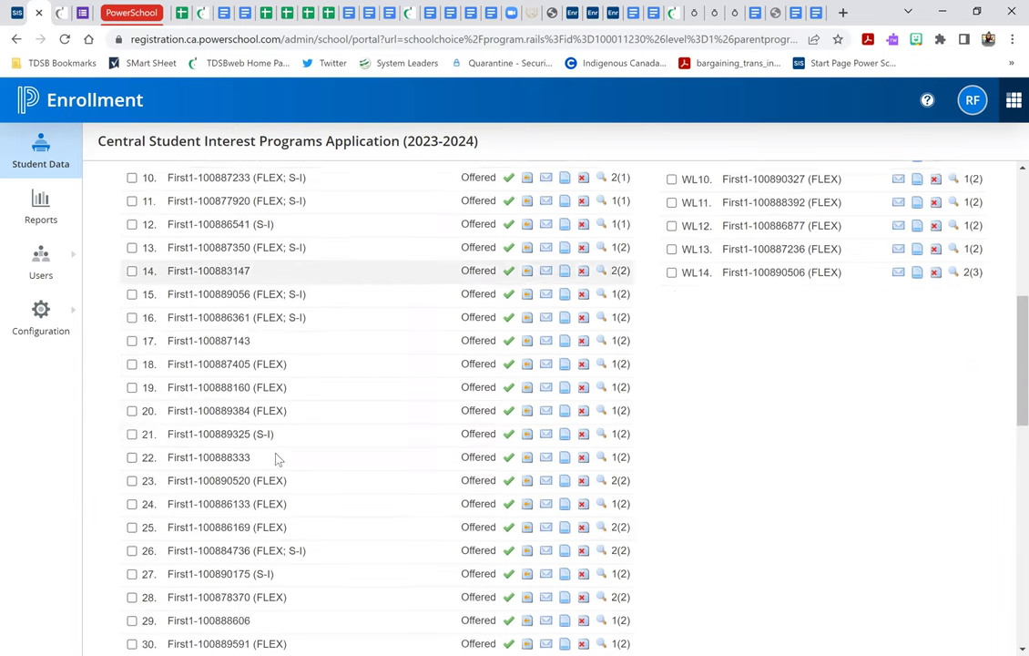
scroll(278, 460, down, 5)
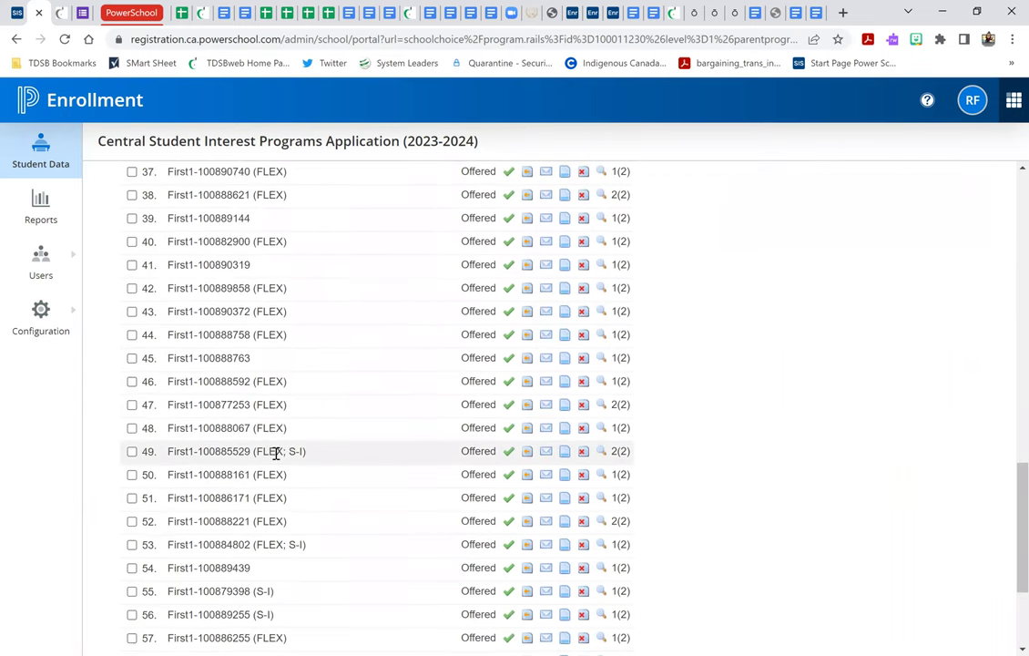
scroll(276, 453, down, 3)
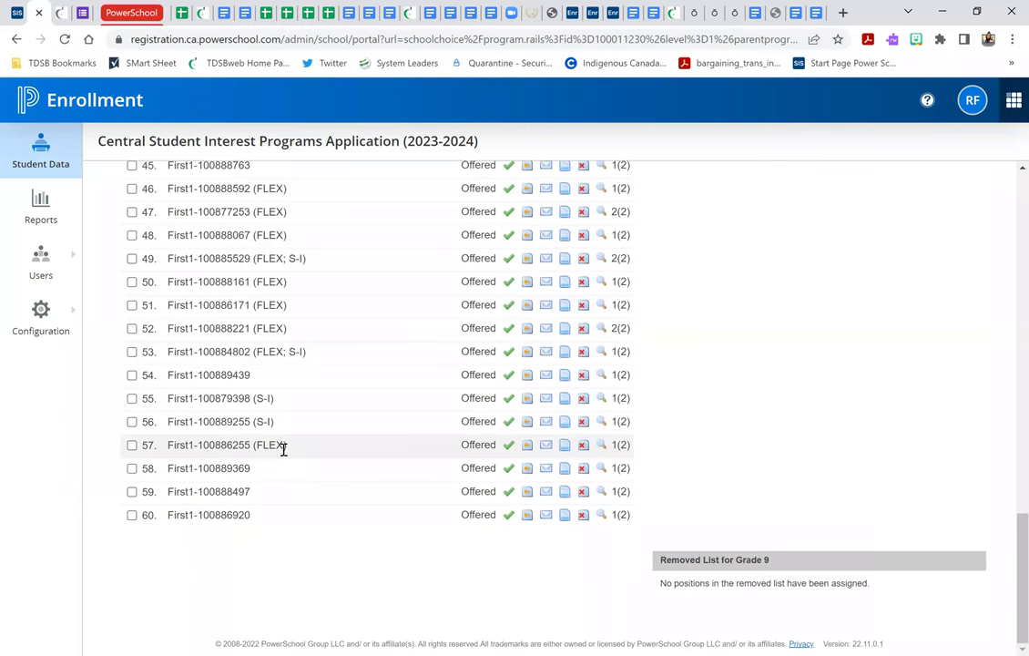
scroll(284, 449, up, 3)
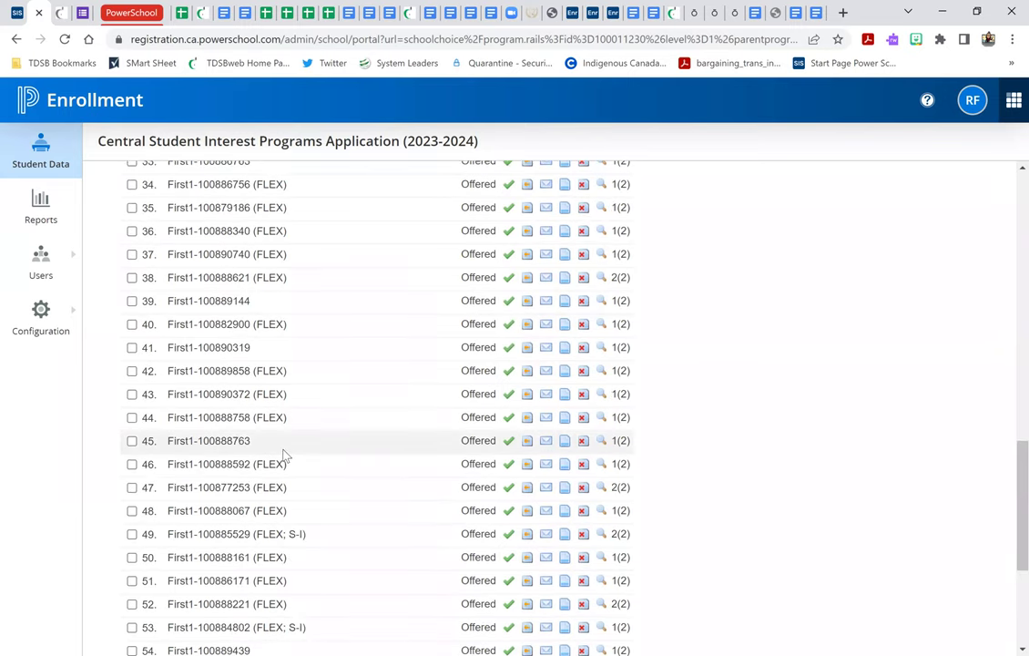
scroll(283, 450, up, 6)
scroll(283, 455, up, 5)
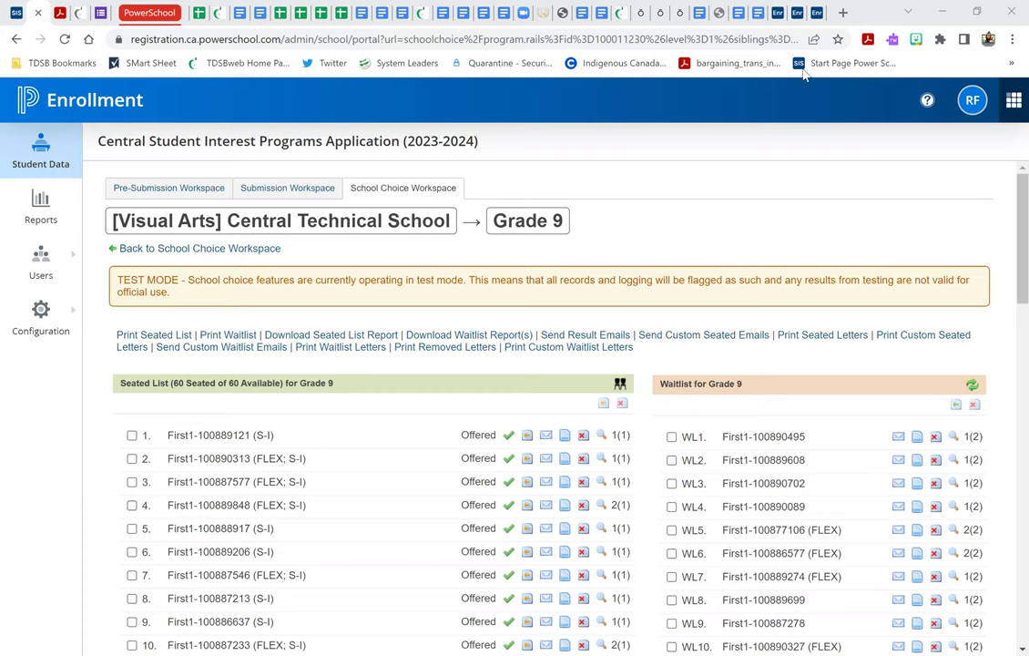
mouse_move(779, 23)
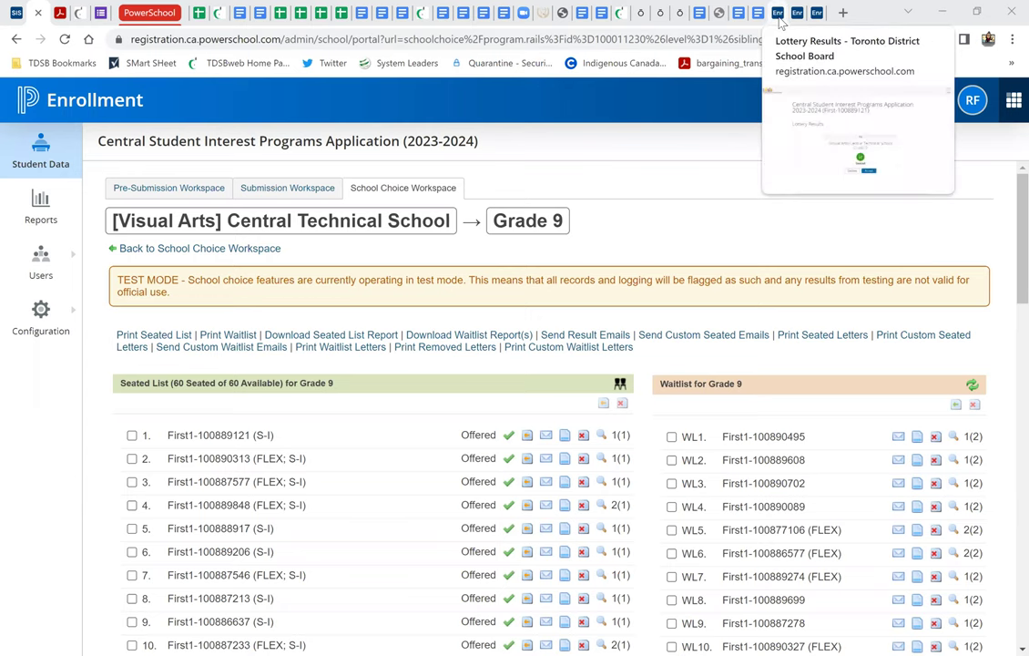
click(779, 18)
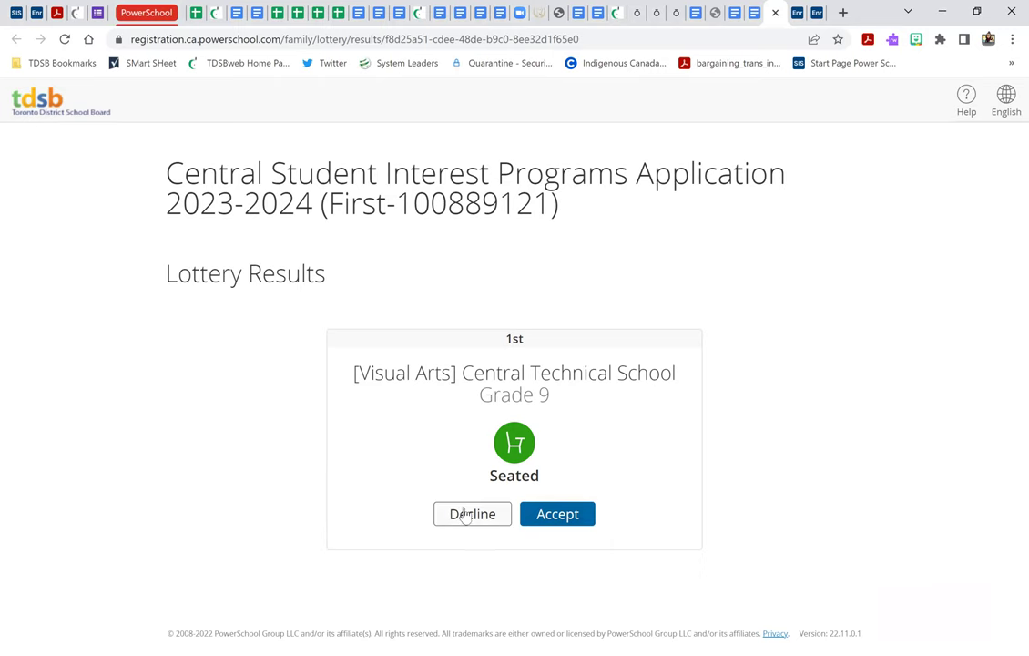
click(798, 14)
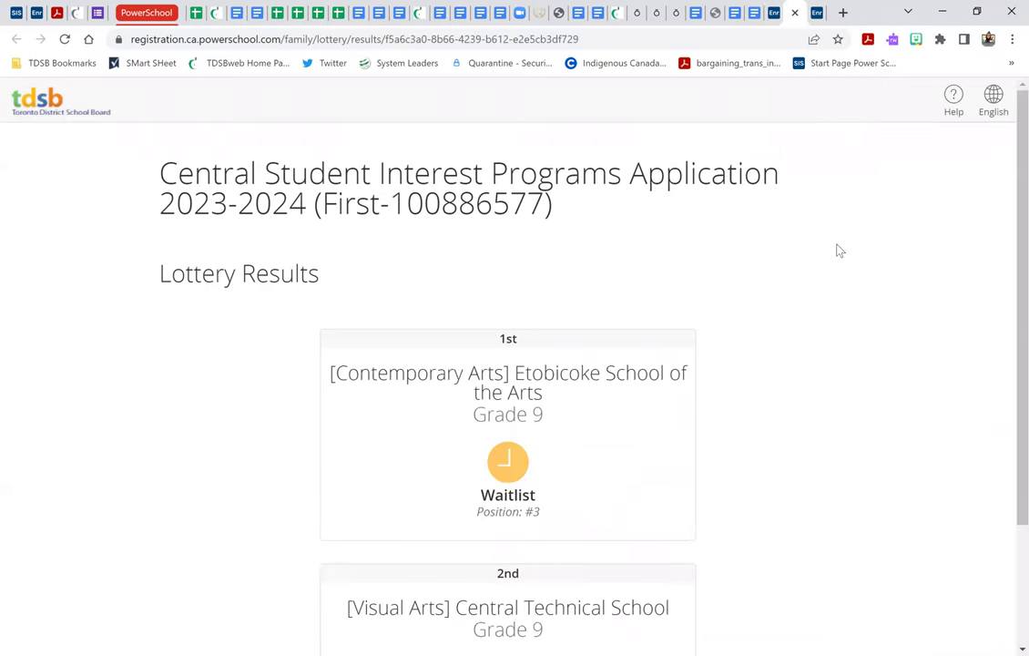
scroll(840, 252, down, 2)
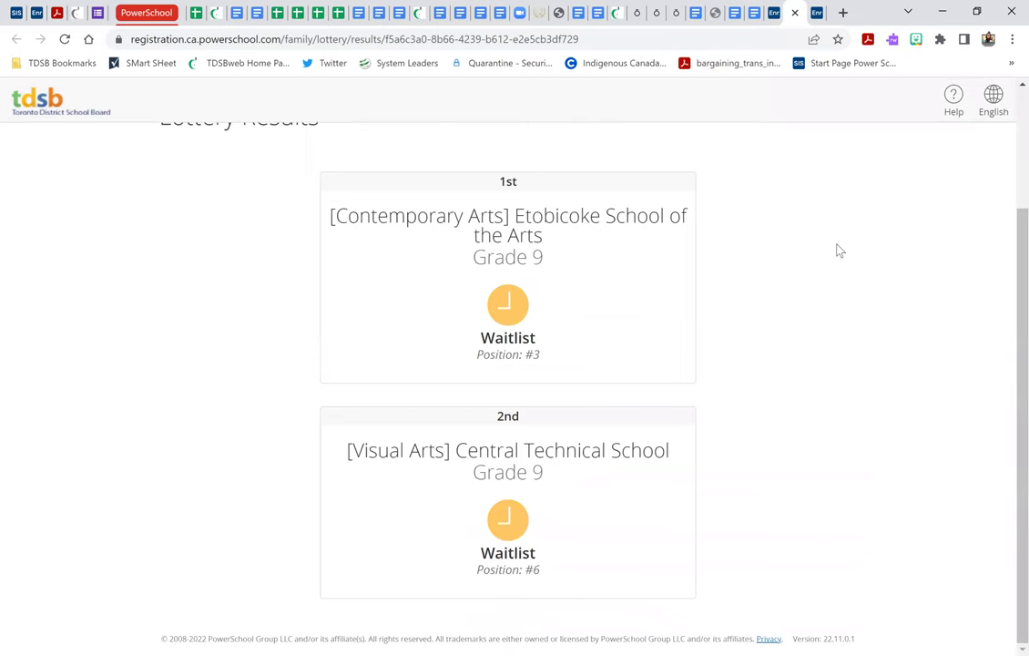
scroll(839, 251, up, 2)
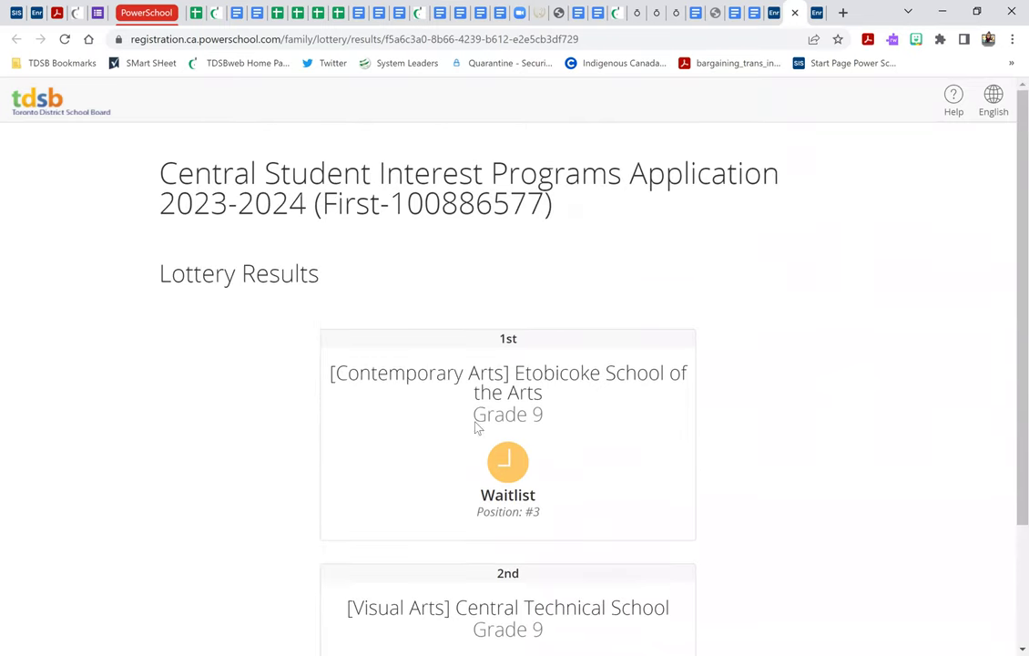
scroll(638, 495, down, 2)
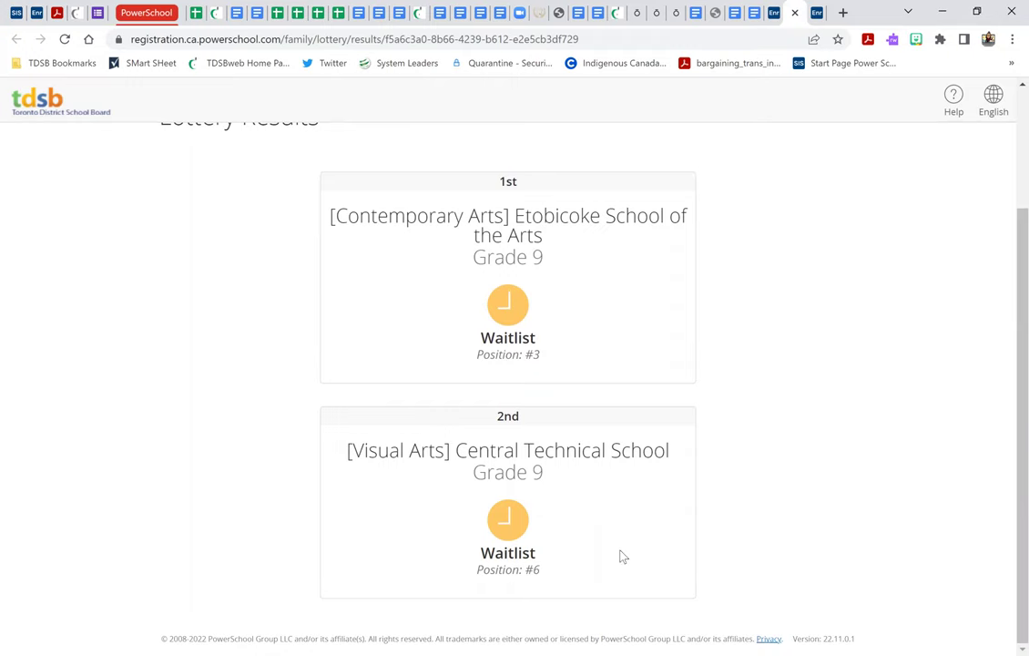
scroll(617, 553, up, 3)
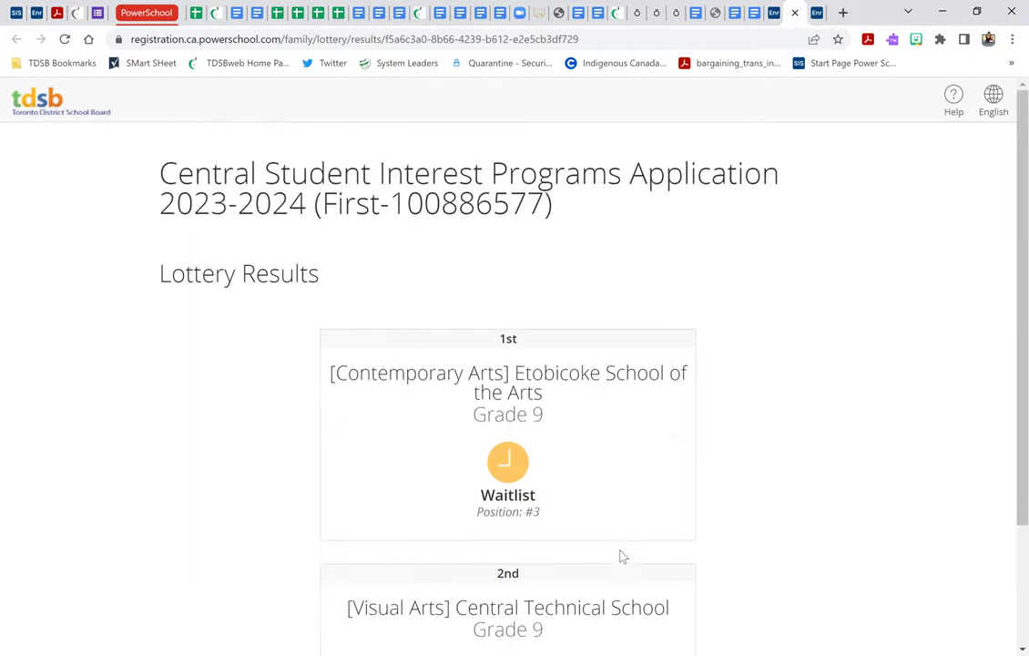
- Check another family's Enr tab, then open the family seated in Grade 9 Visual Arts at Central Technical
click(817, 13)
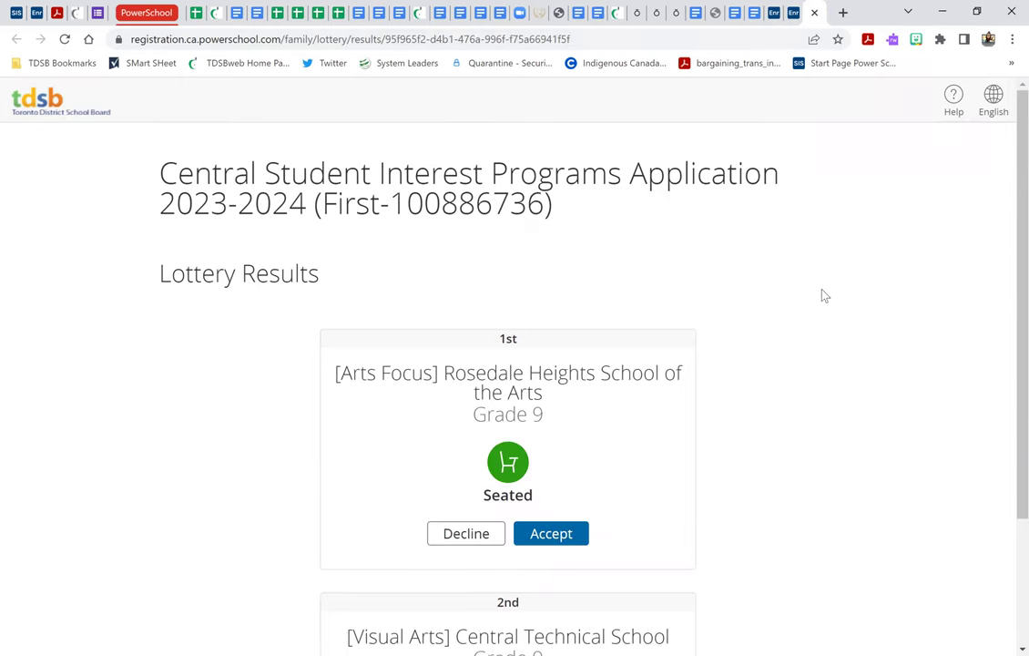
scroll(824, 295, down, 2)
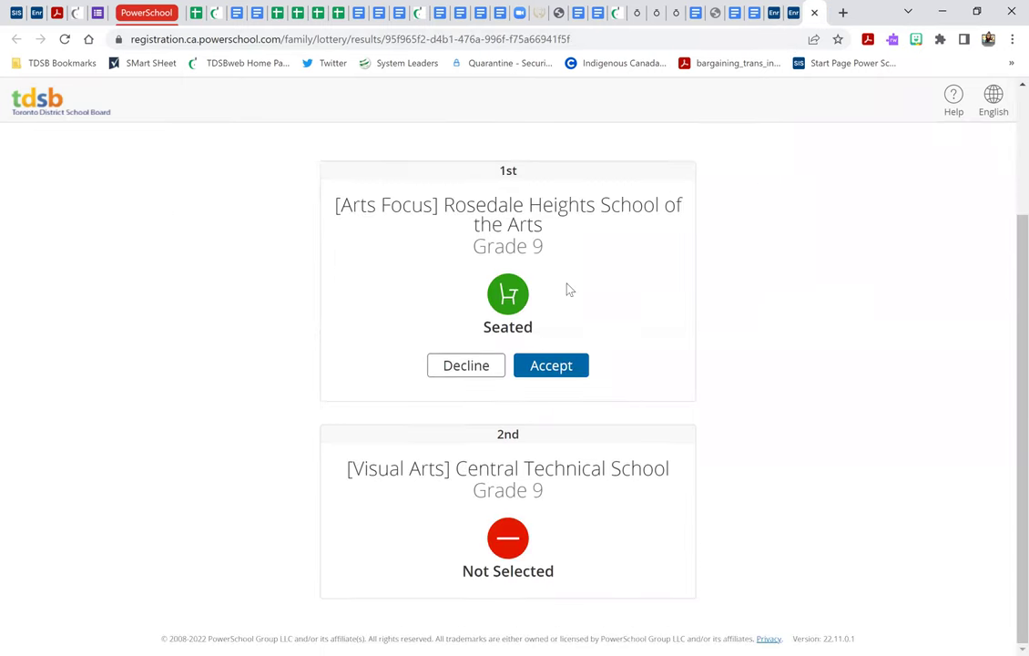
scroll(567, 288, up, 2)
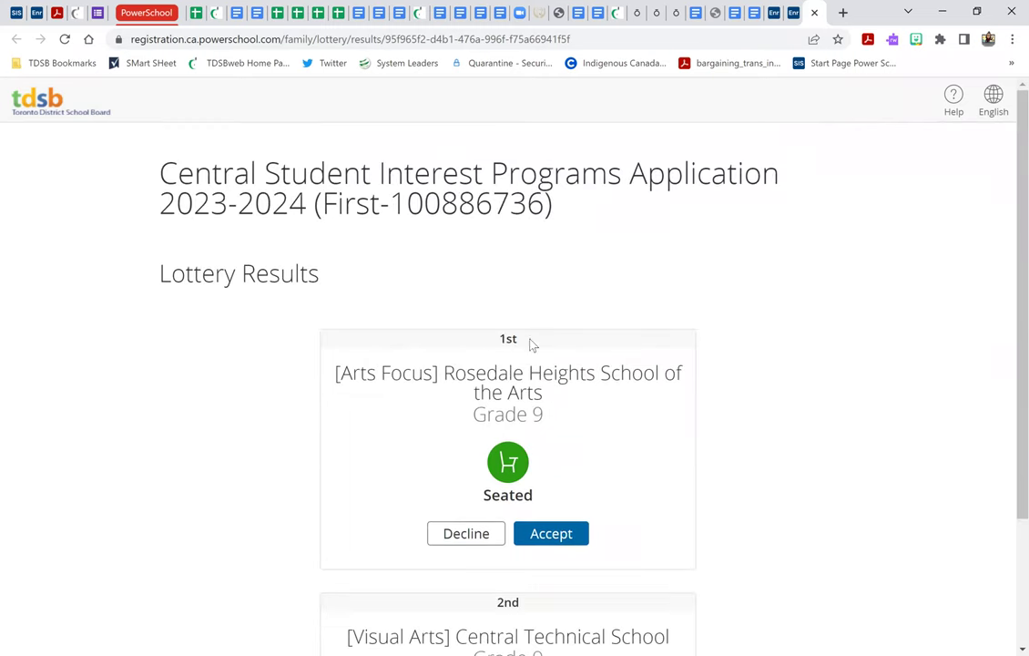
scroll(636, 478, down, 2)
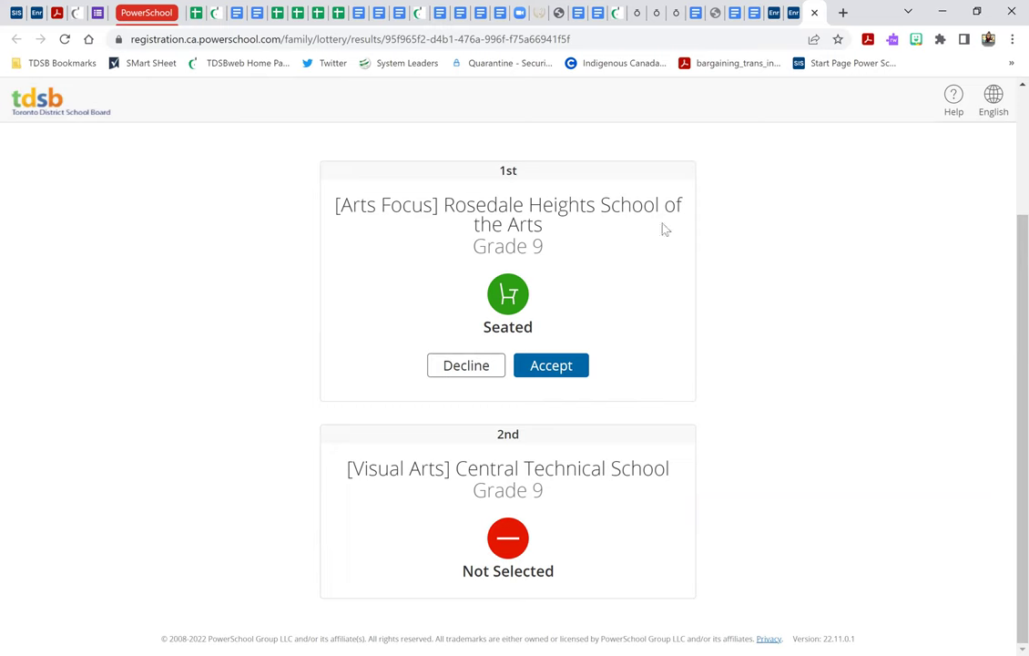
click(776, 18)
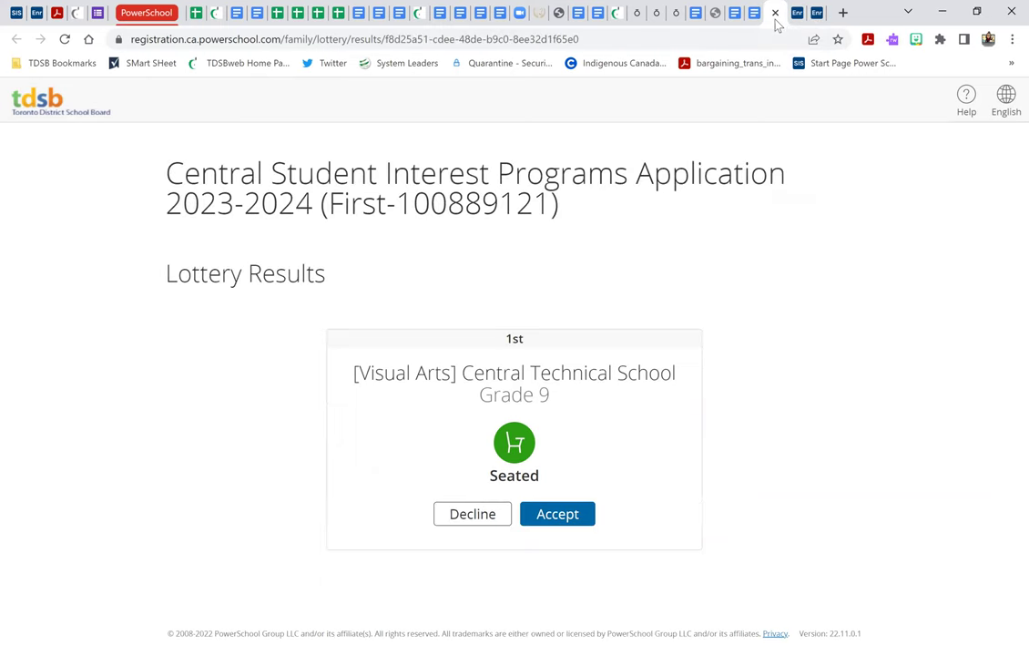
- Decline the family's Grade 9 Visual Arts seat at Central Technical and return to the admin tab
click(484, 518)
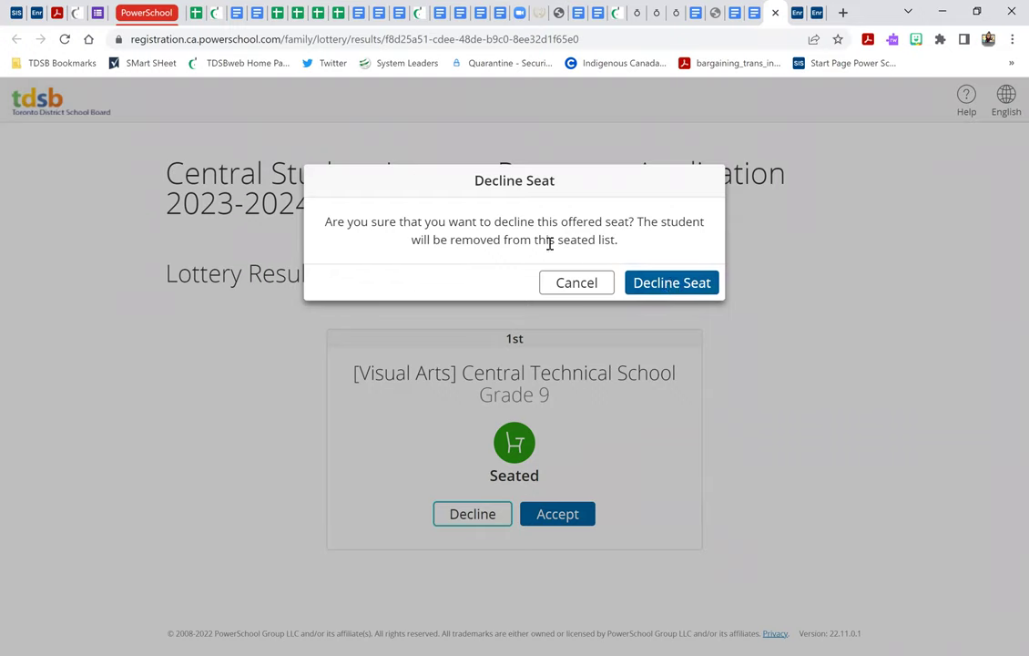
click(671, 283)
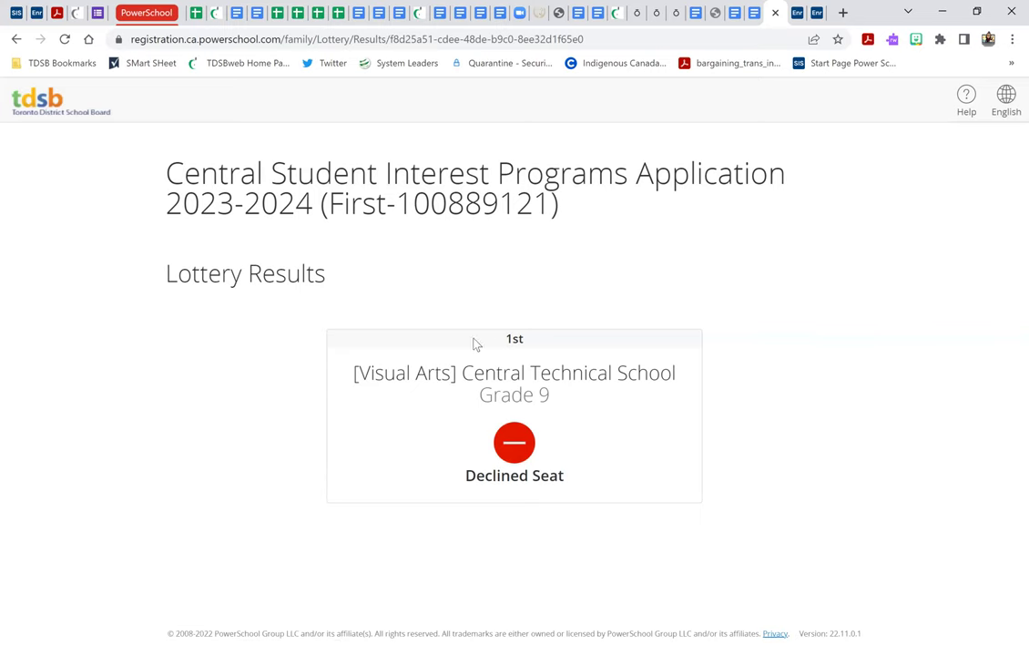
click(37, 12)
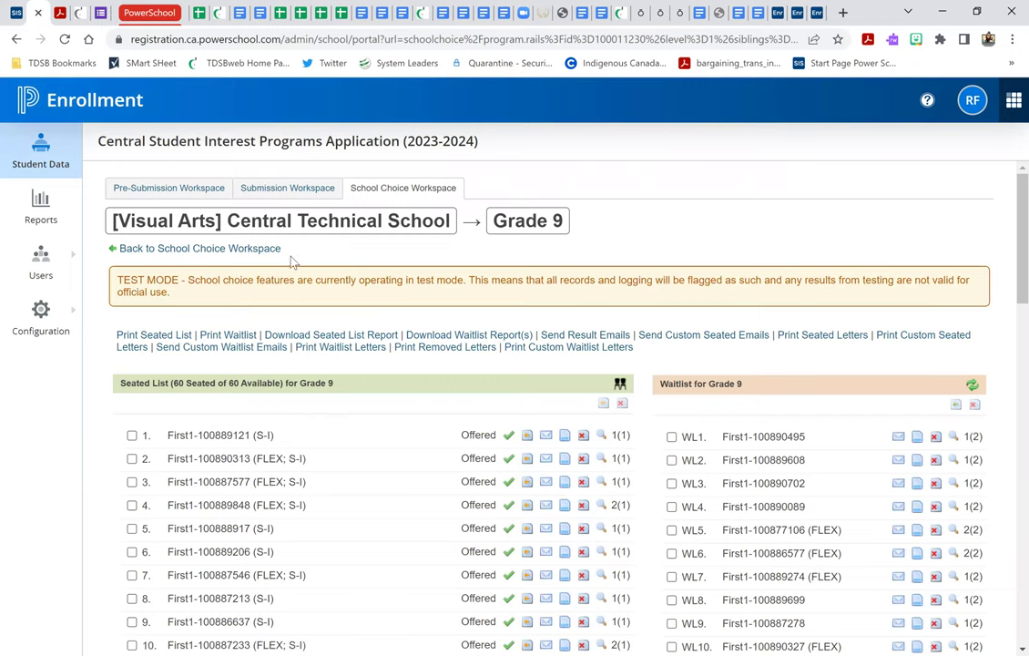
- Reload the admin page and check the Grade 9 Removed List and the 59 of 60 seated count
click(64, 39)
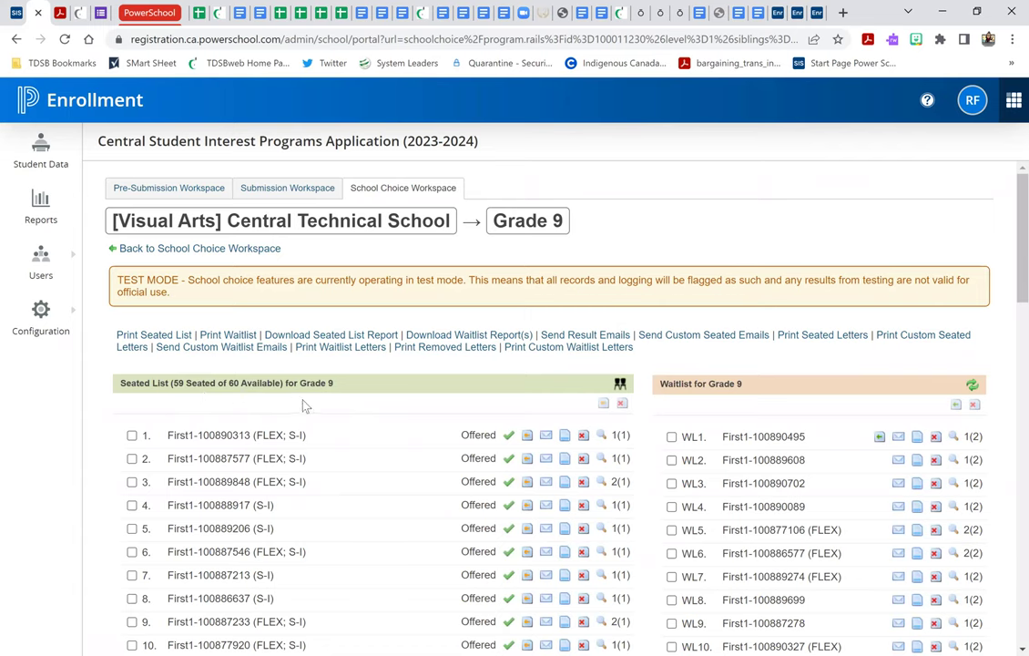
scroll(314, 399, down, 12)
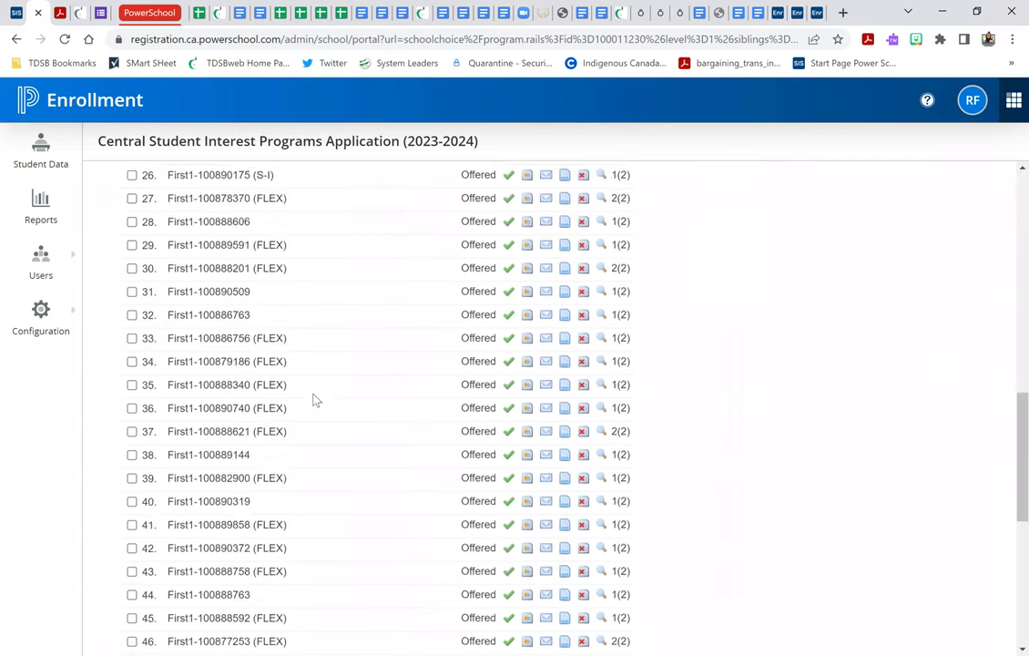
scroll(314, 399, up, 1)
scroll(315, 399, down, 3)
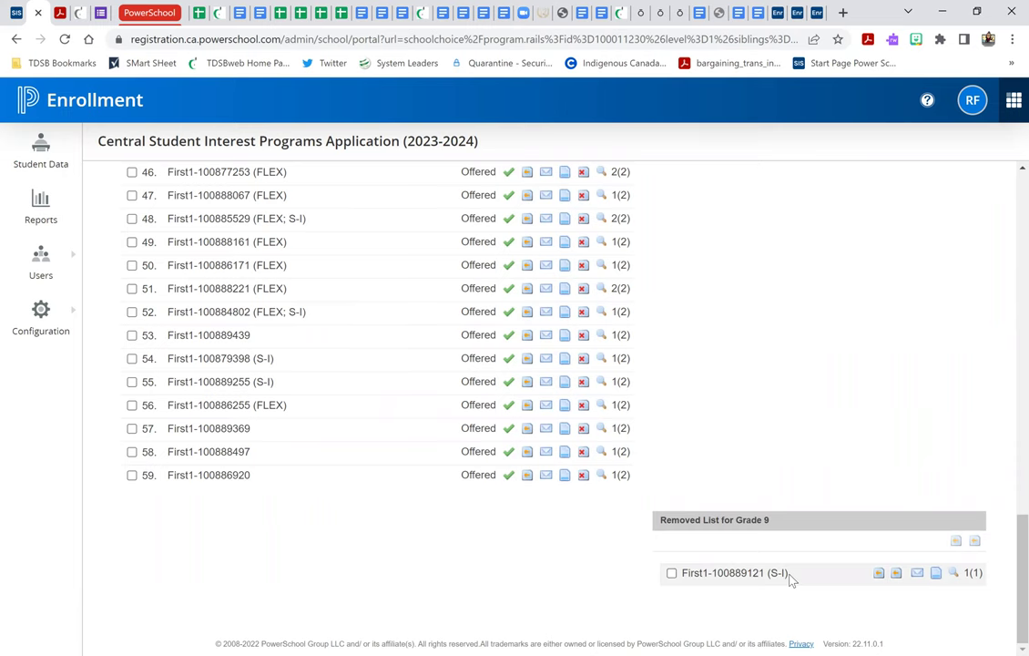
scroll(791, 579, up, 10)
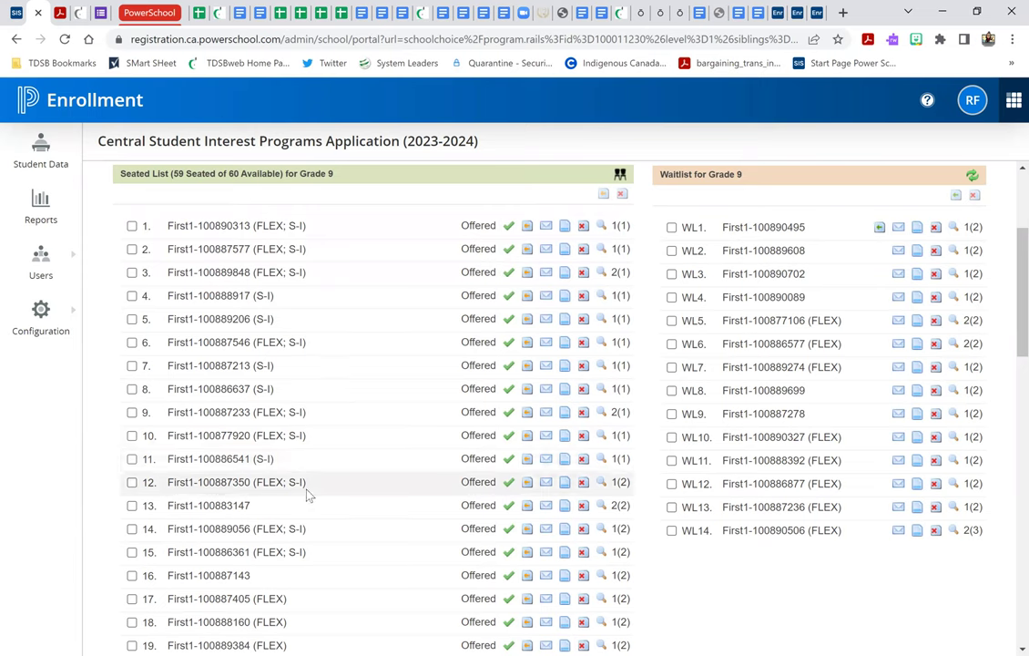
- Move waitlisted student WL1 to the seated list with the comment 'Seat became available'
click(671, 228)
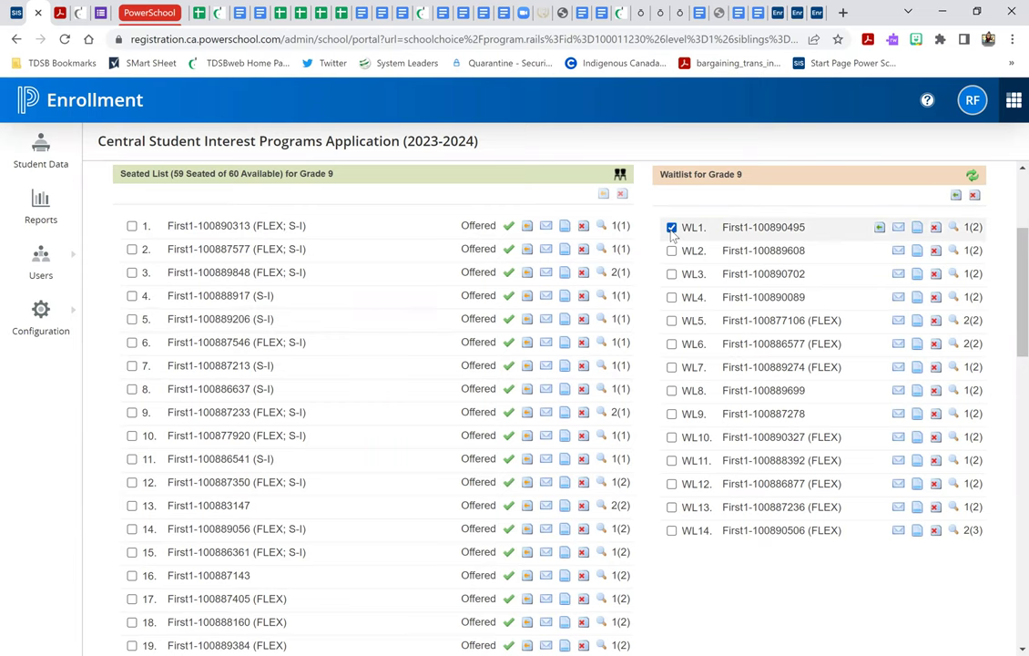
click(880, 228)
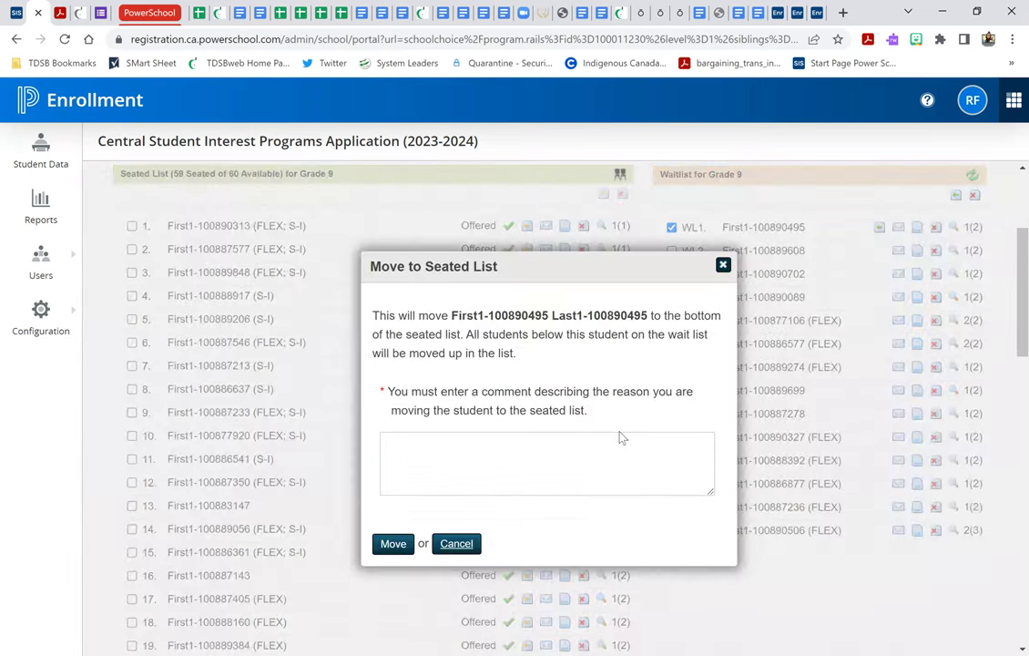
click(615, 444)
text(Seat )
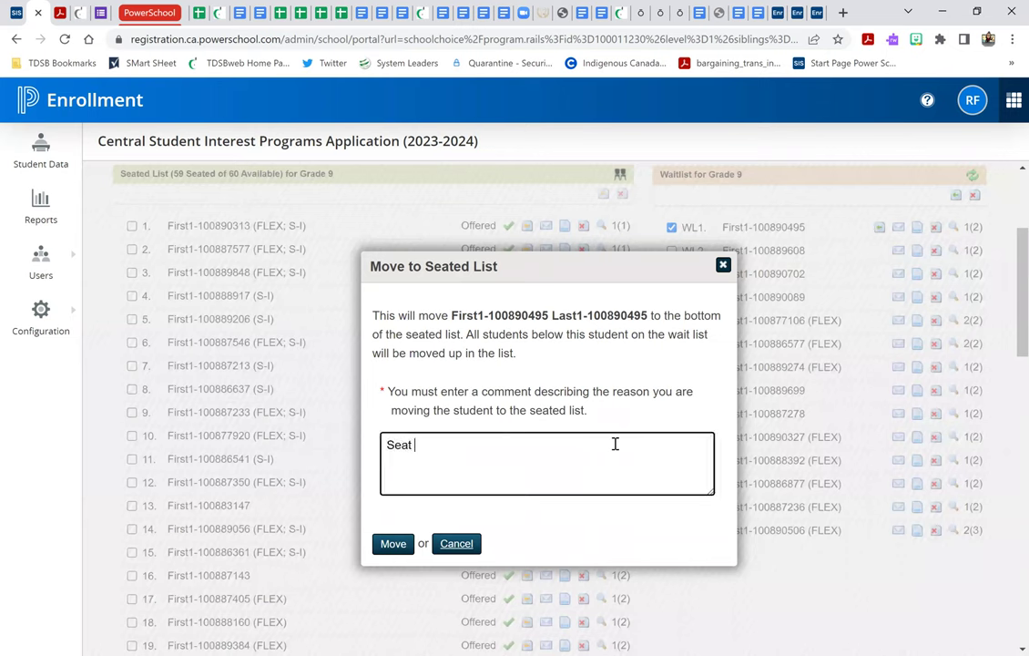
text(became available)
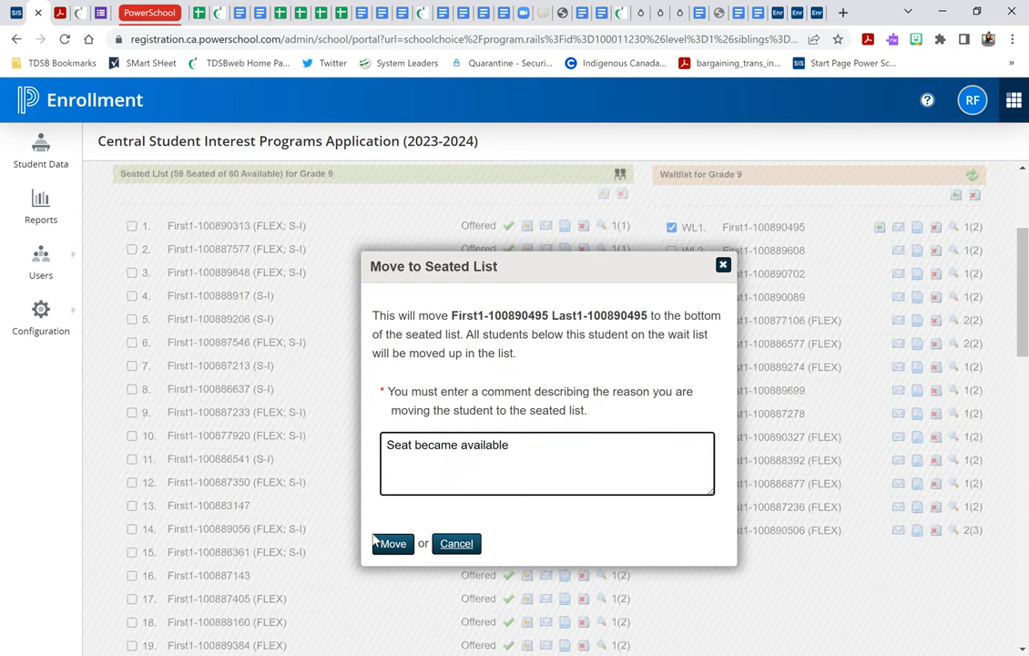
click(387, 544)
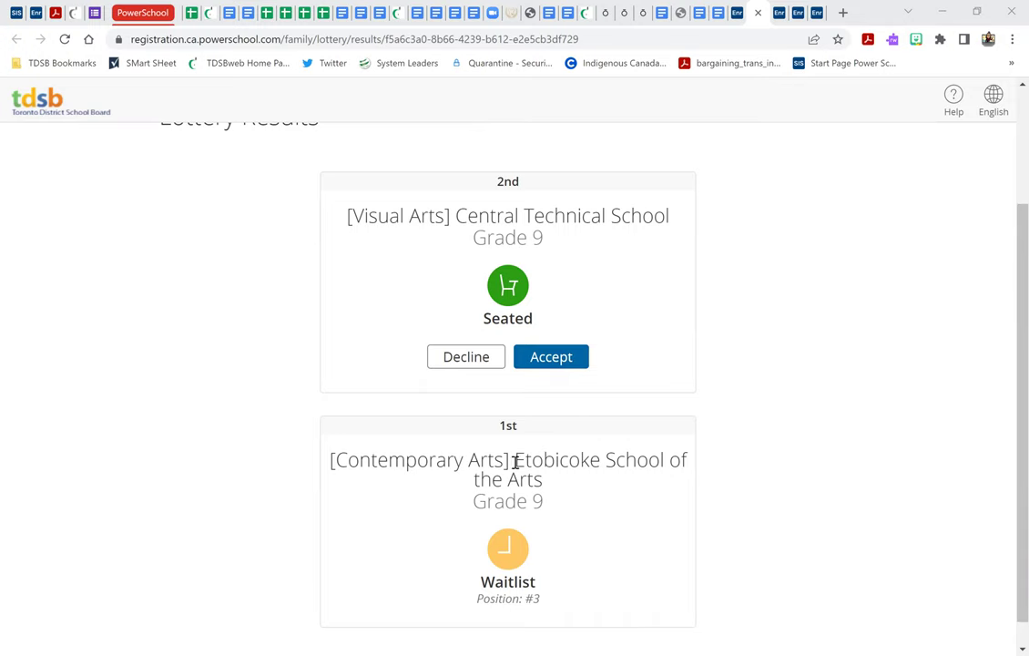
- Accept the Grade 9 Visual Arts seat at Central Technical on the family's Lottery Results page
click(559, 359)
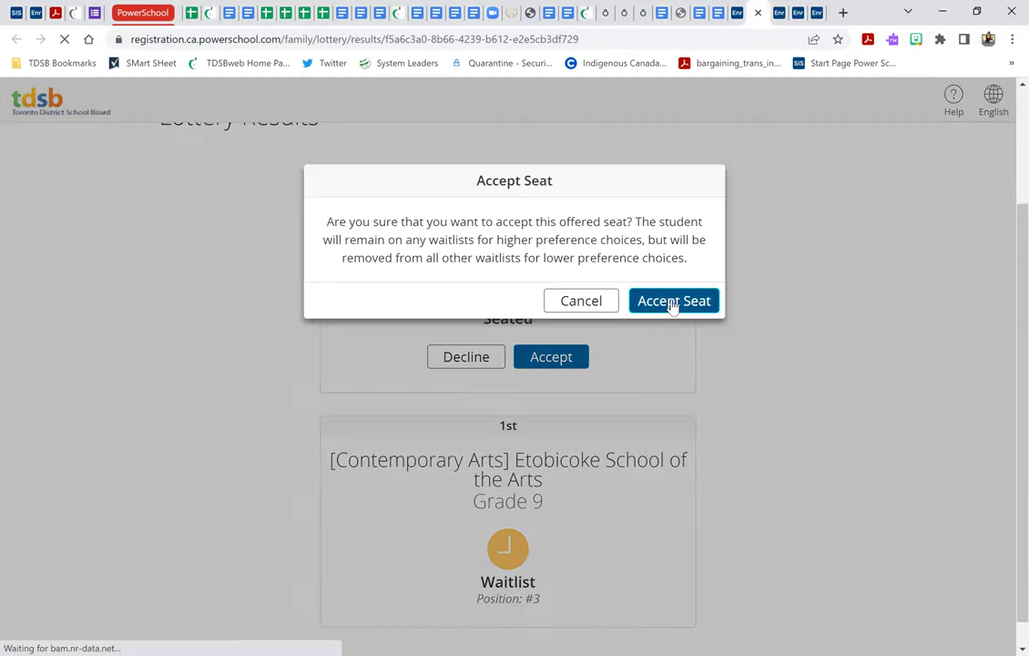
click(672, 304)
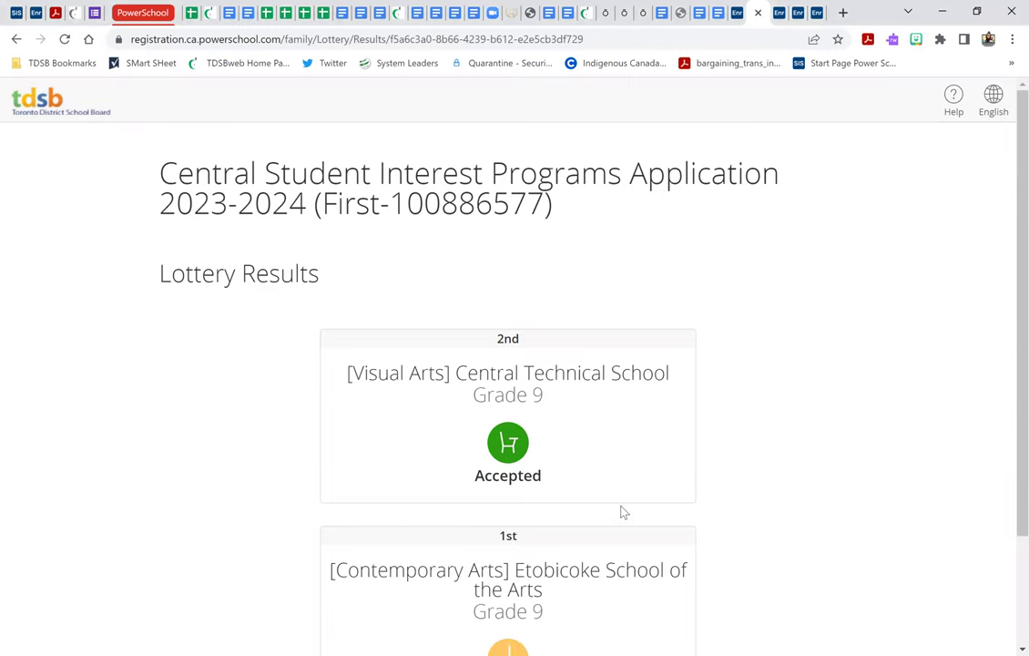
scroll(622, 511, down, 2)
scroll(621, 513, down, 1)
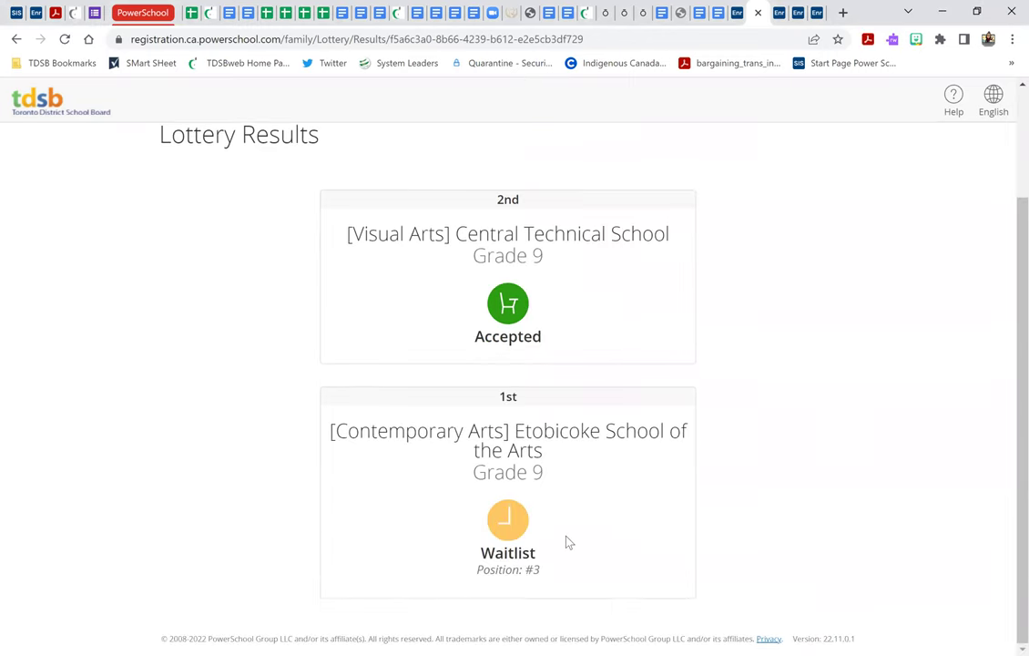